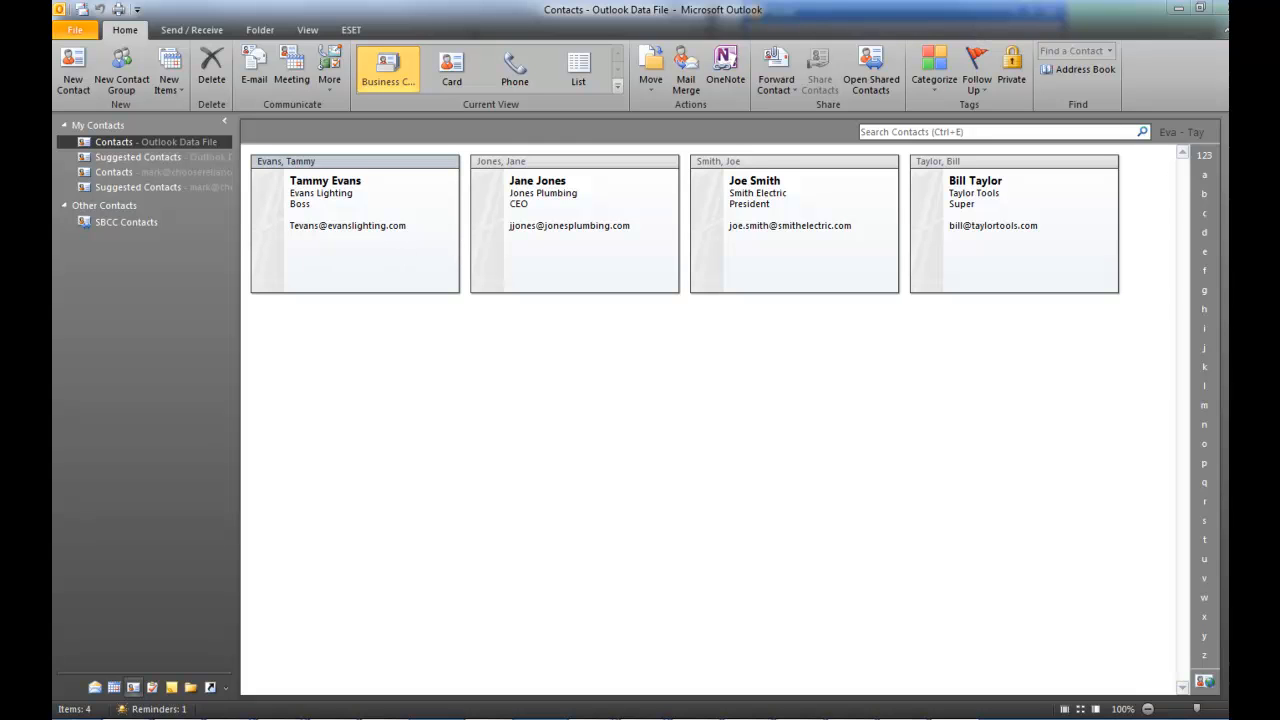
Create a new contact group in Contacts named My Distribution Group.
left_click(132, 689)
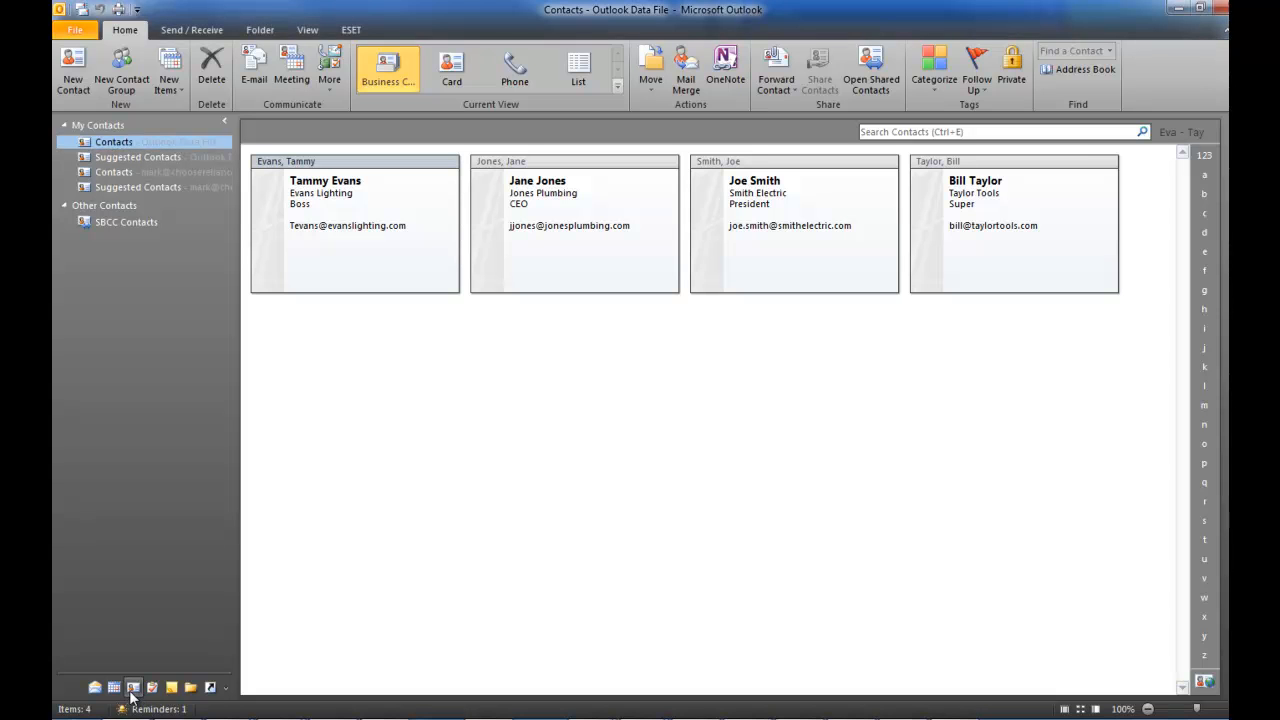
left_click(125, 80)
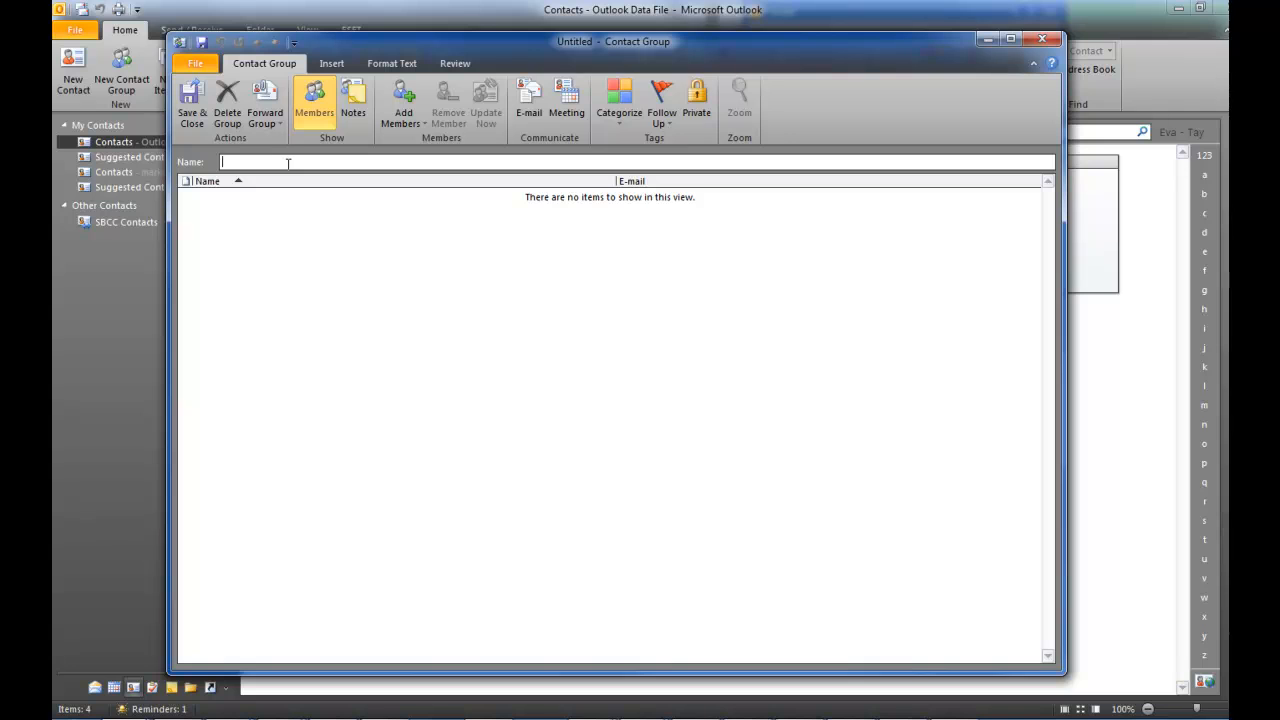
type("My Distribution Group")
Add the Taylor Tools and Smith Electric contacts from the Contacts list under Other Address Books to the group, and save it.
left_click(414, 113)
left_click(424, 143)
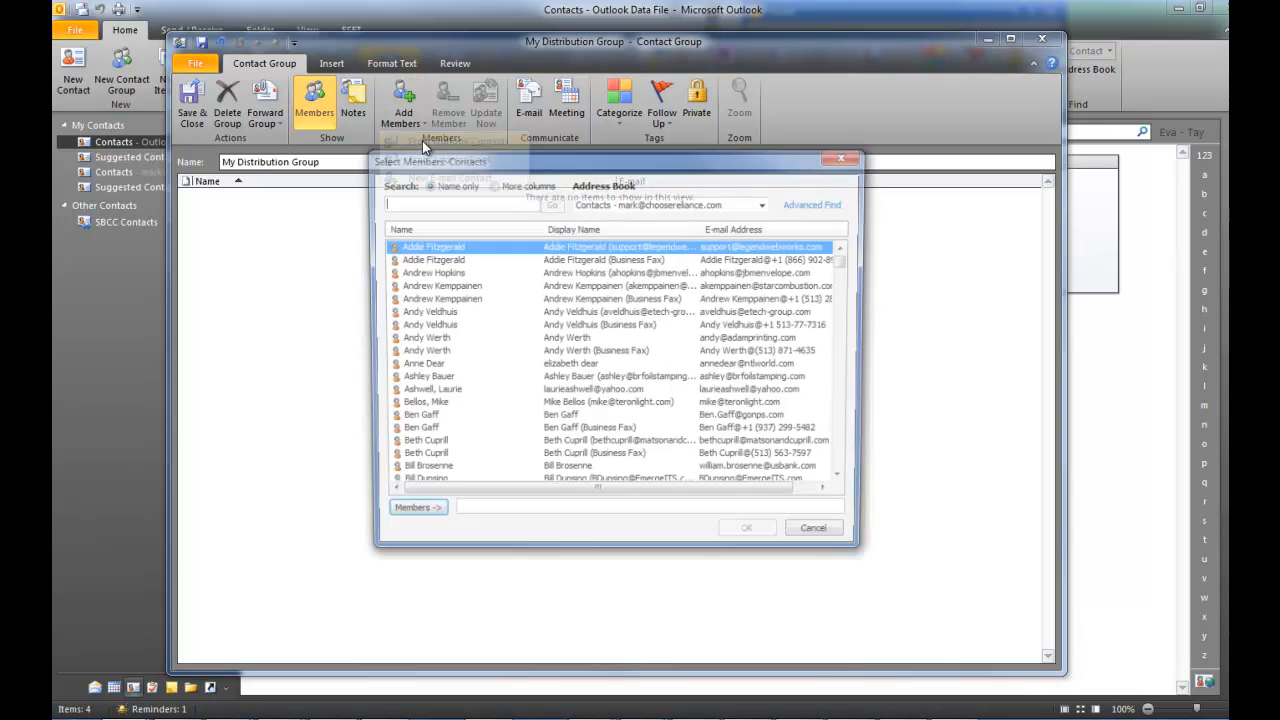
left_click(765, 203)
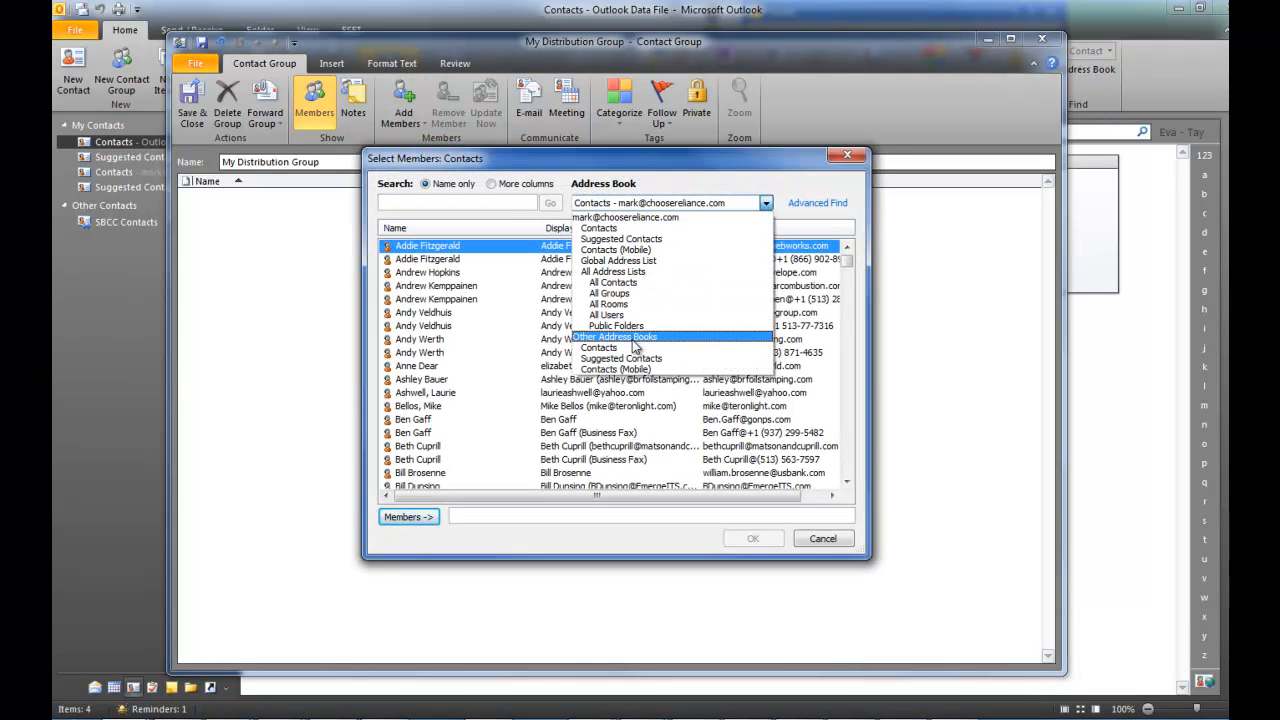
left_click(628, 347)
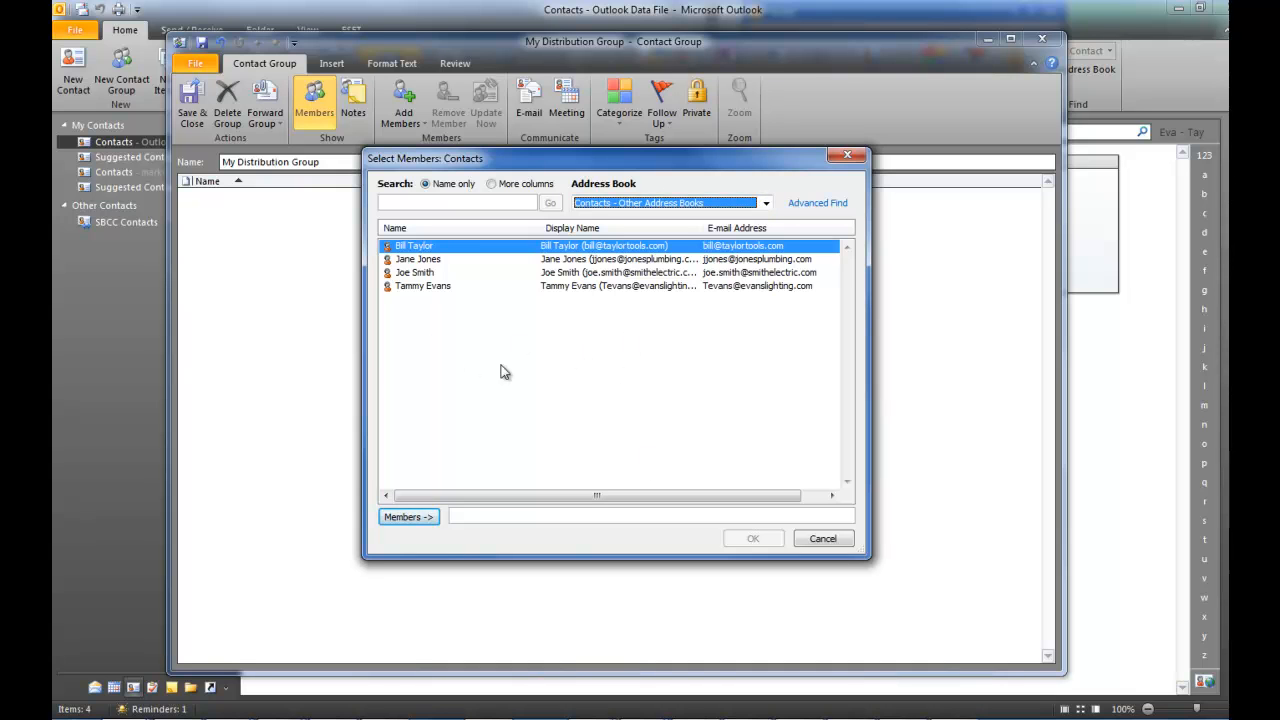
left_click(426, 250)
left_click(422, 520)
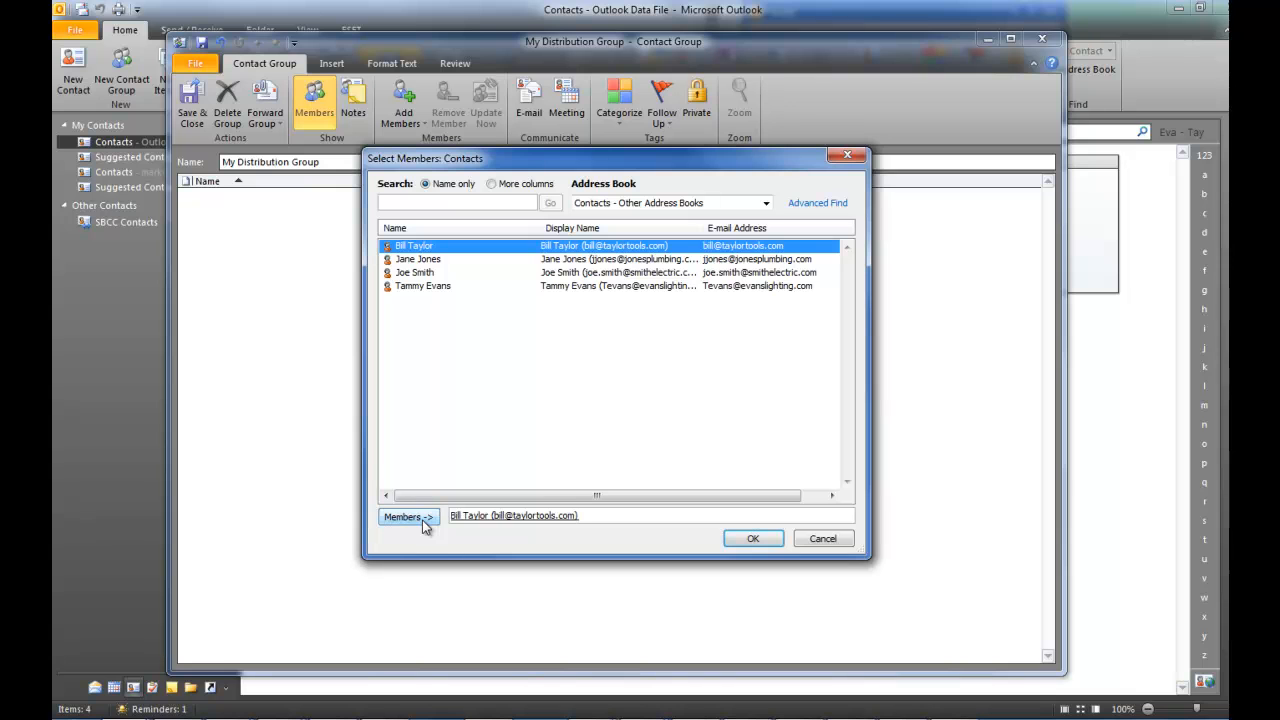
left_click(420, 274)
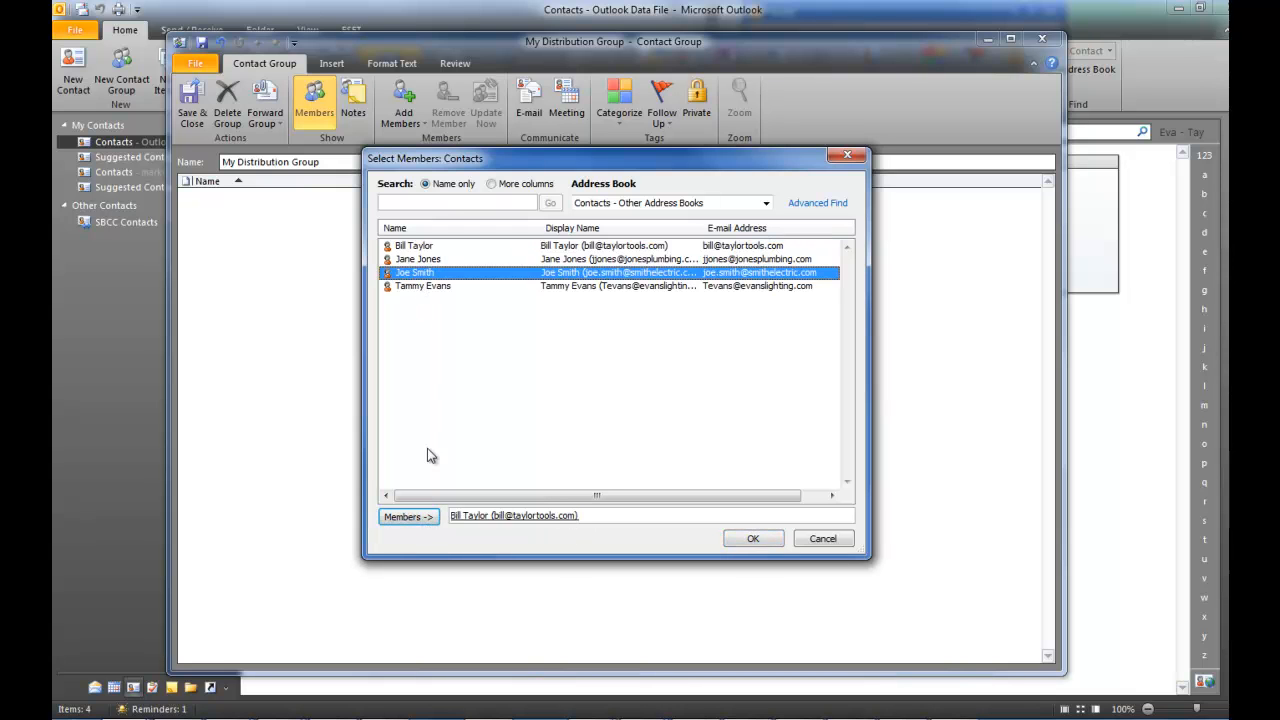
left_click(410, 517)
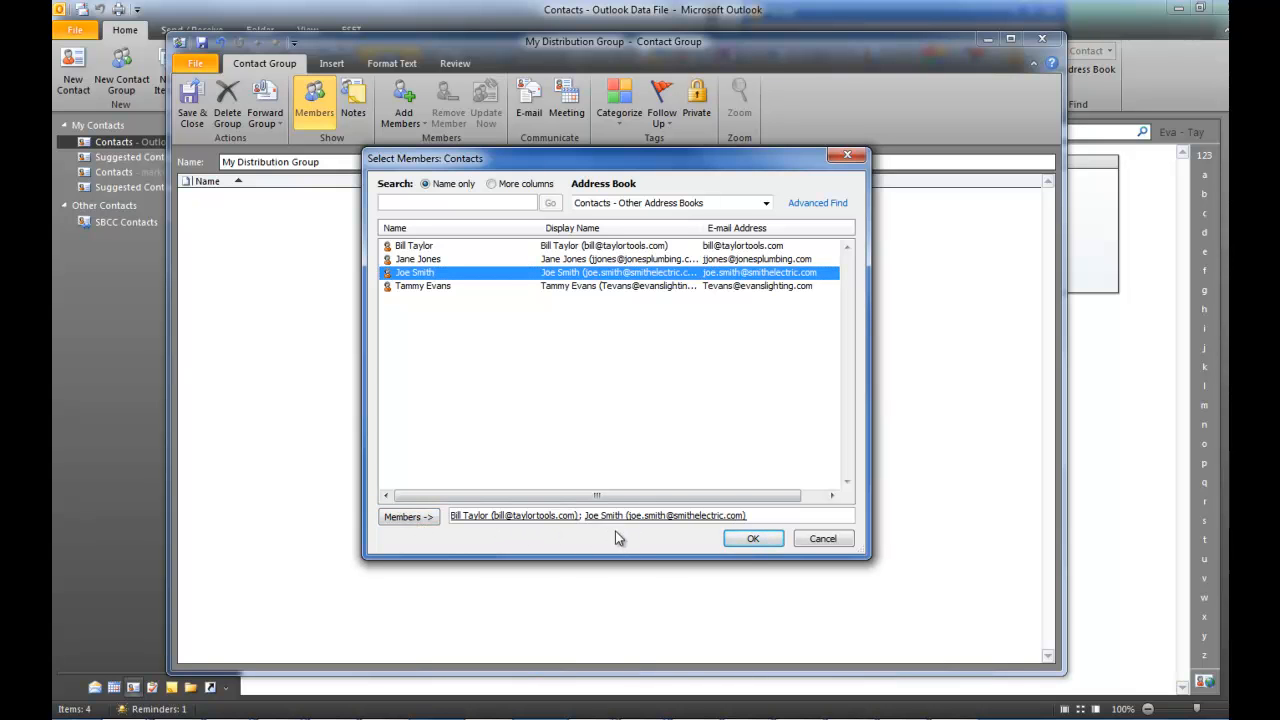
left_click(751, 540)
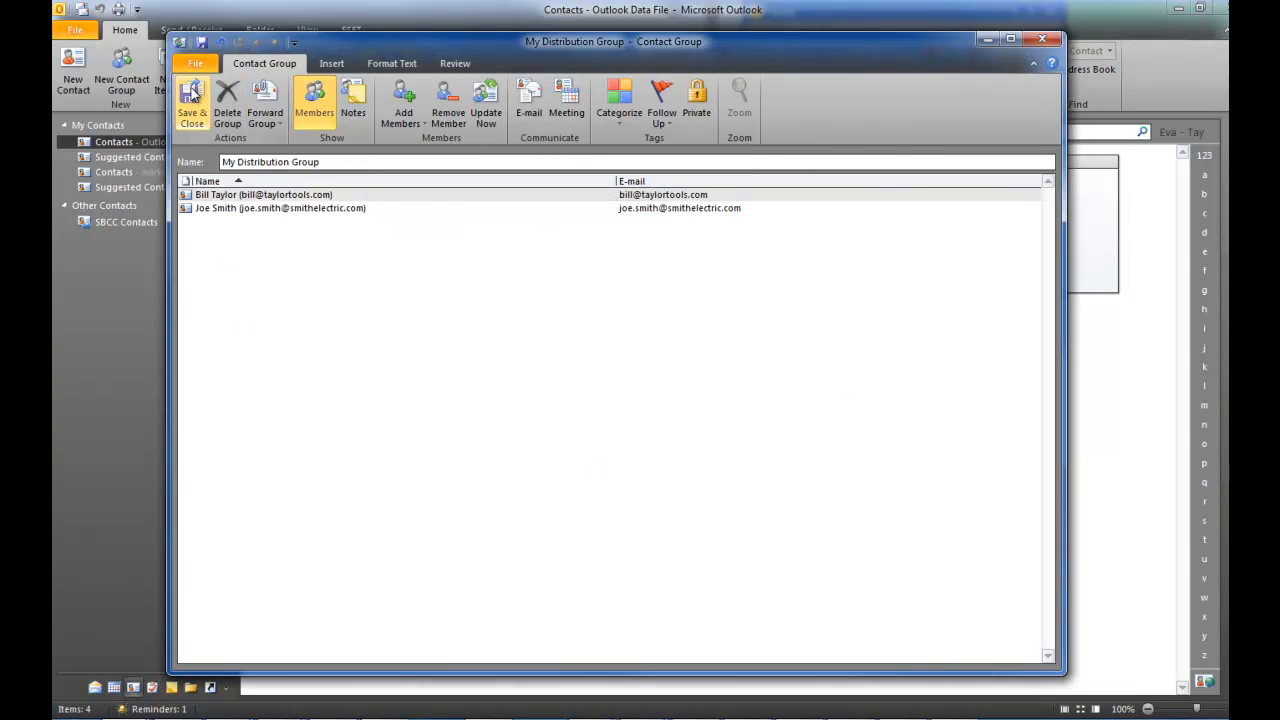
left_click(191, 96)
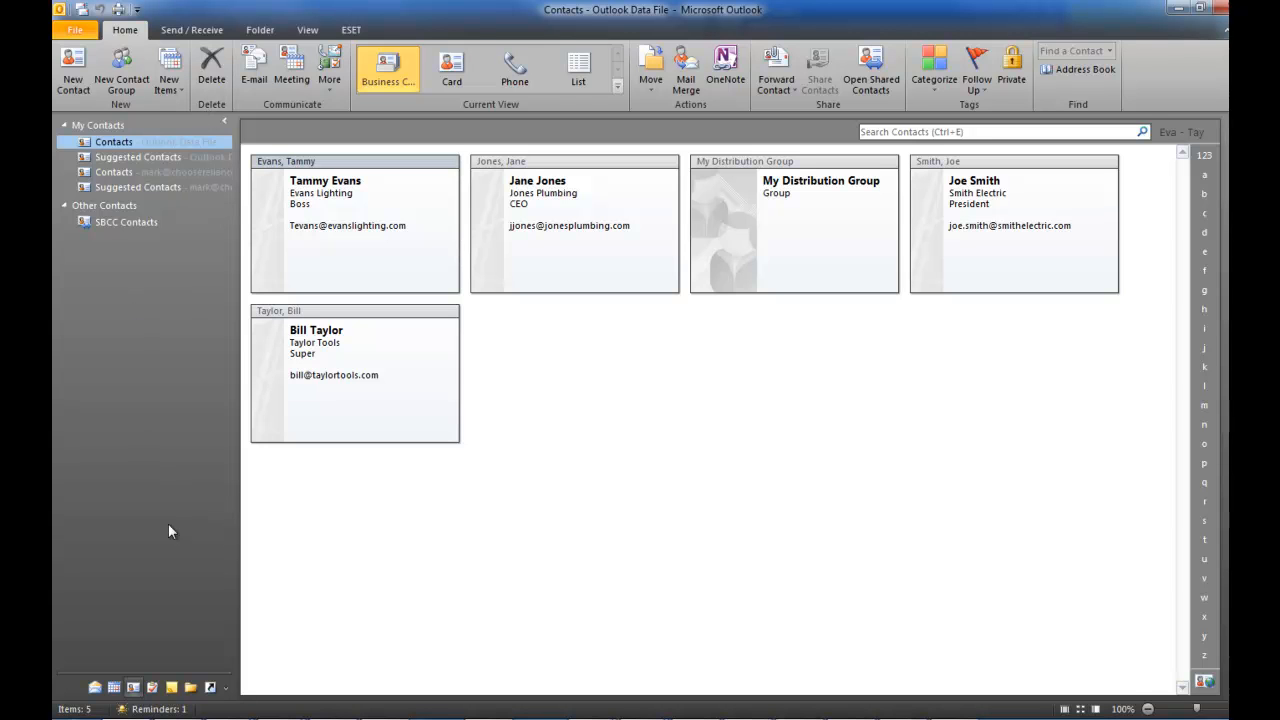
Start a new e-mail message and address it to My Distribution Group from the address book.
left_click(173, 88)
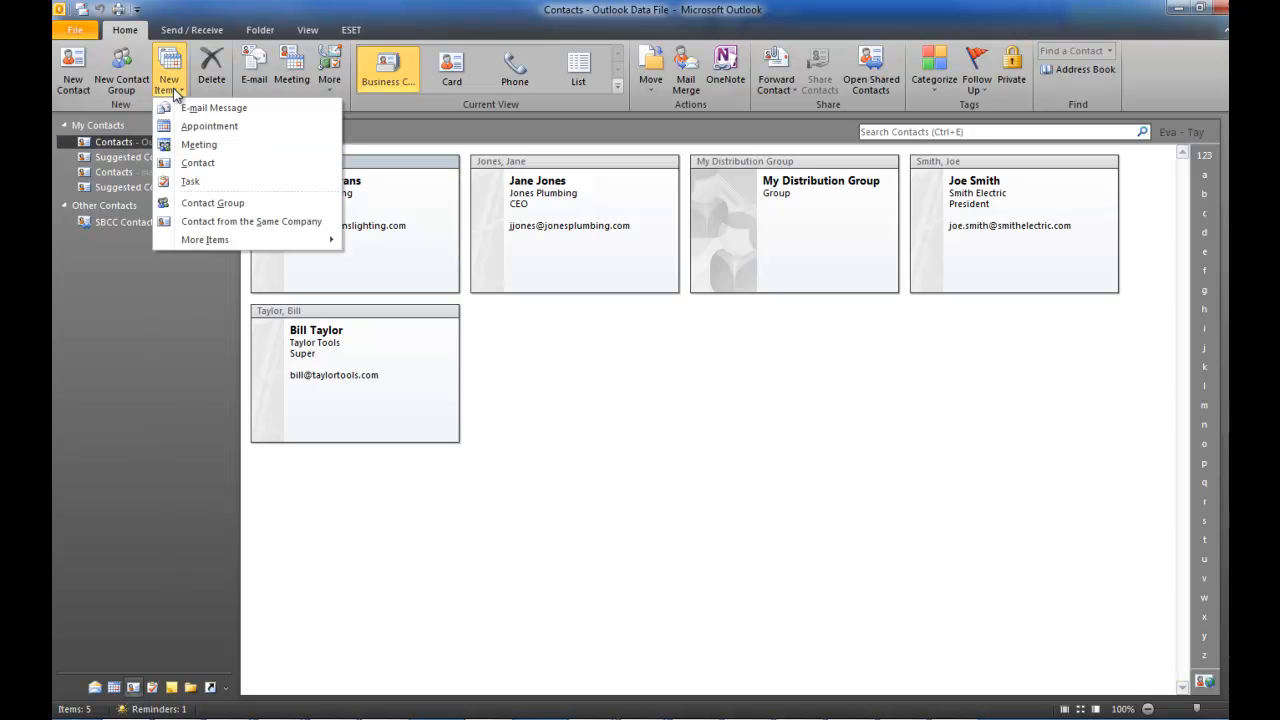
left_click(197, 108)
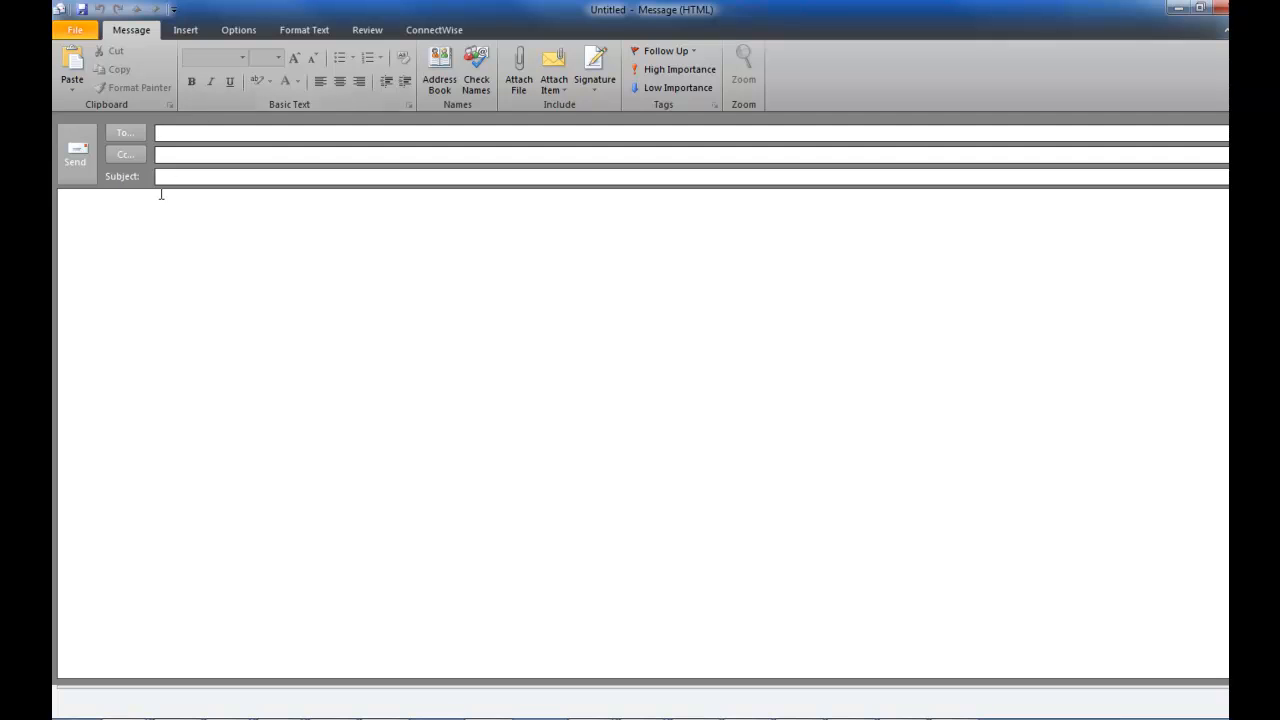
left_click(125, 134)
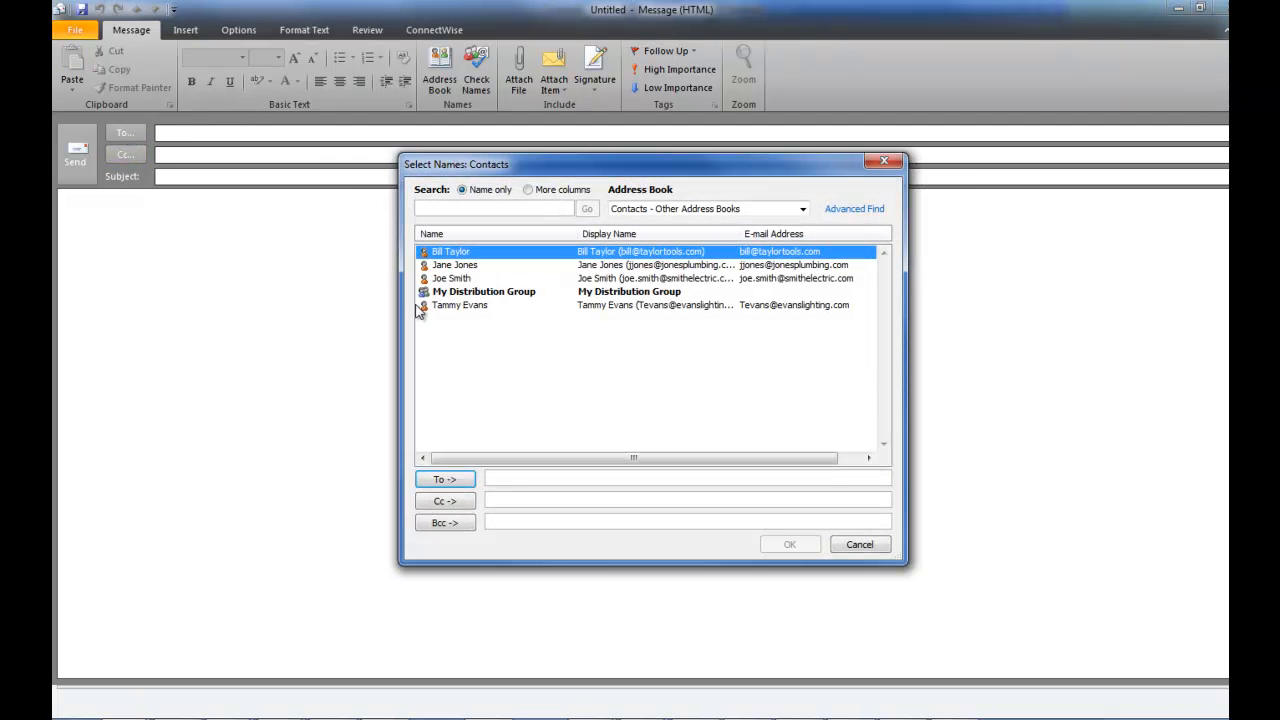
left_click(494, 293)
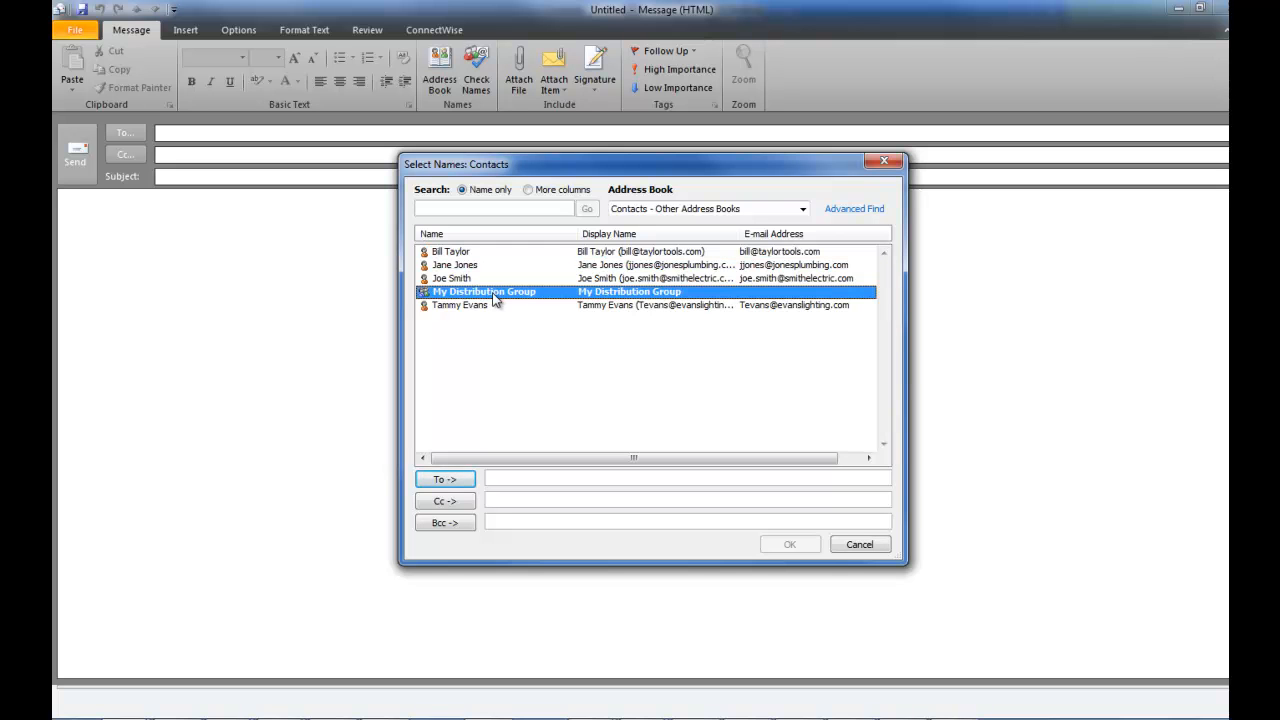
double_click(548, 297)
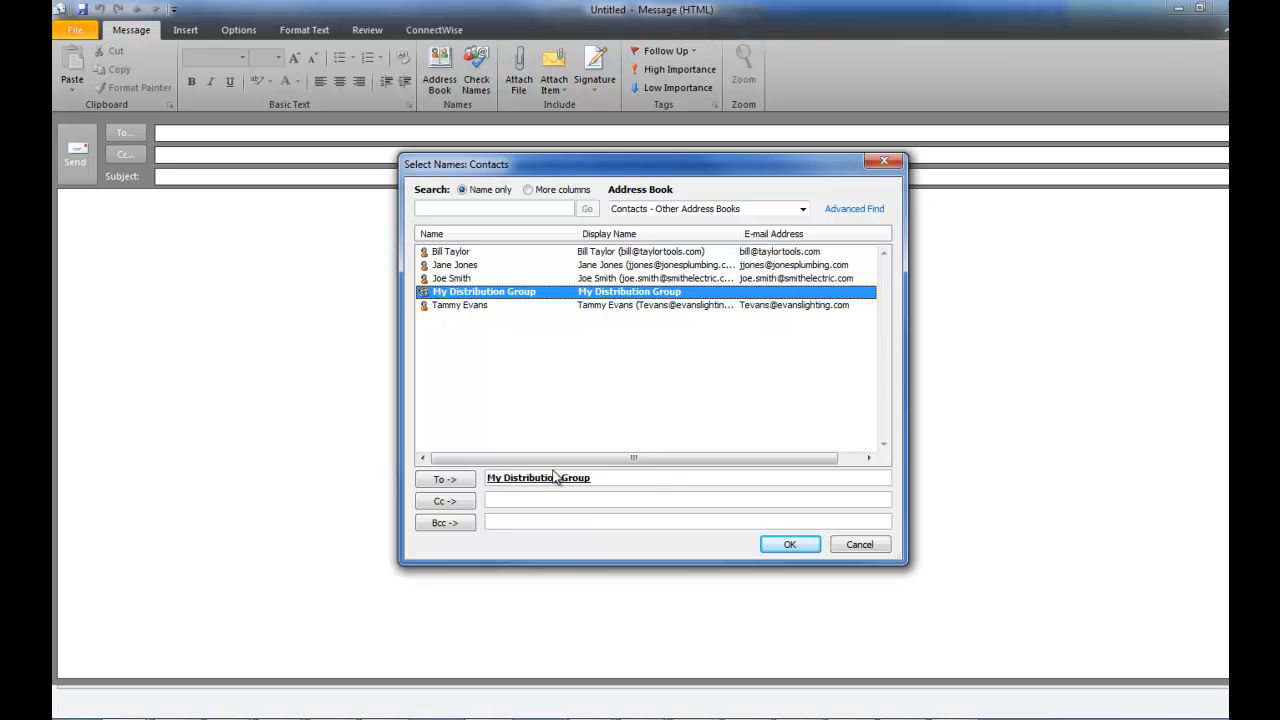
left_click(790, 544)
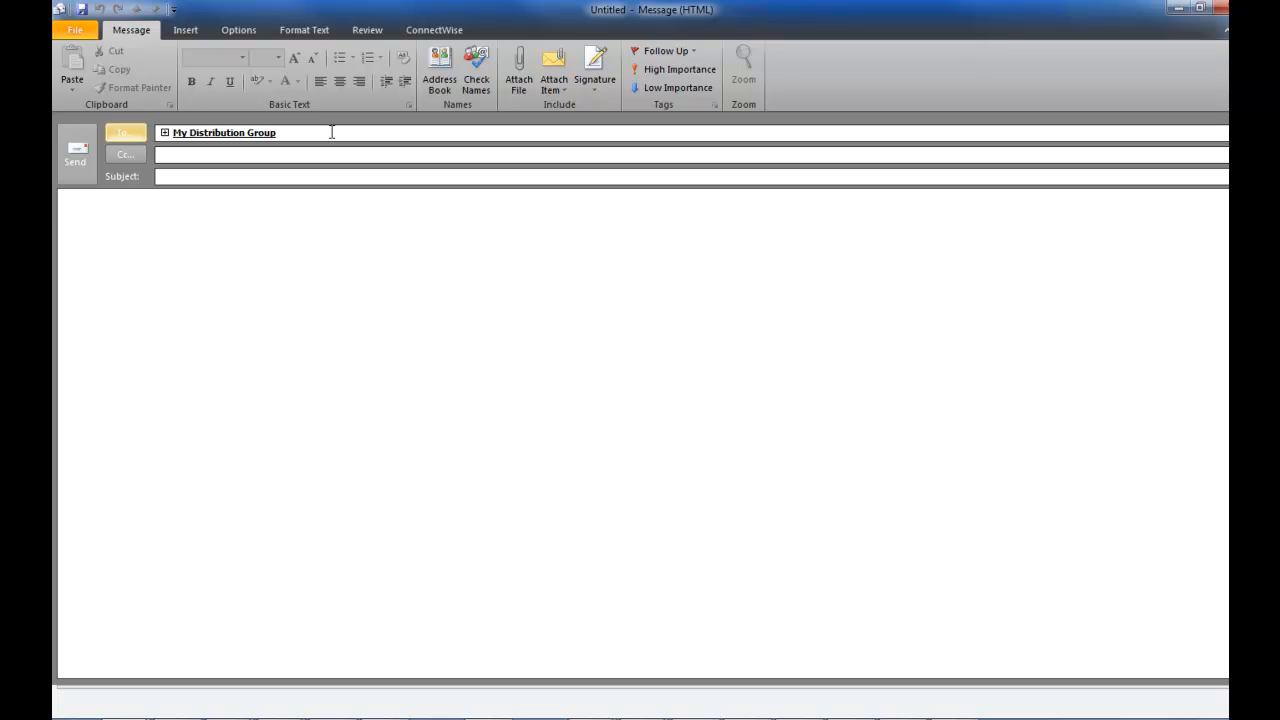
Expand My Distribution Group in the message's To field into its individual recipients.
mouse_move(166, 140)
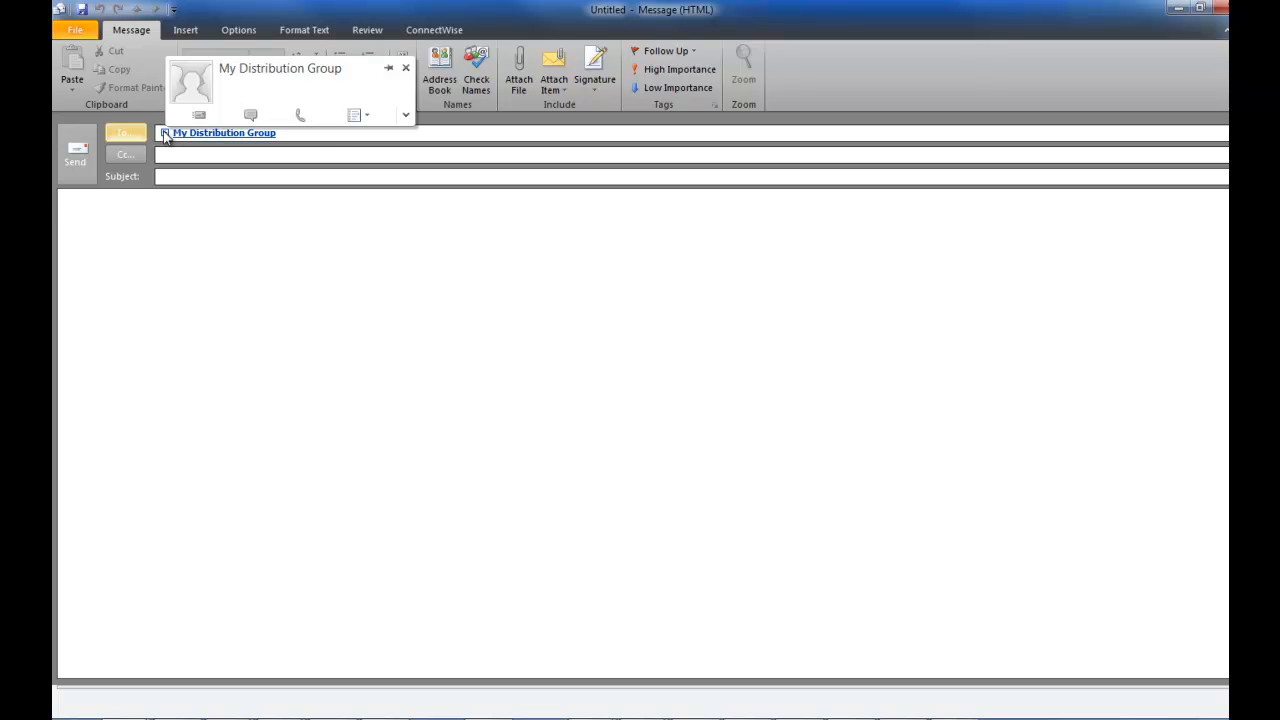
left_click(165, 133)
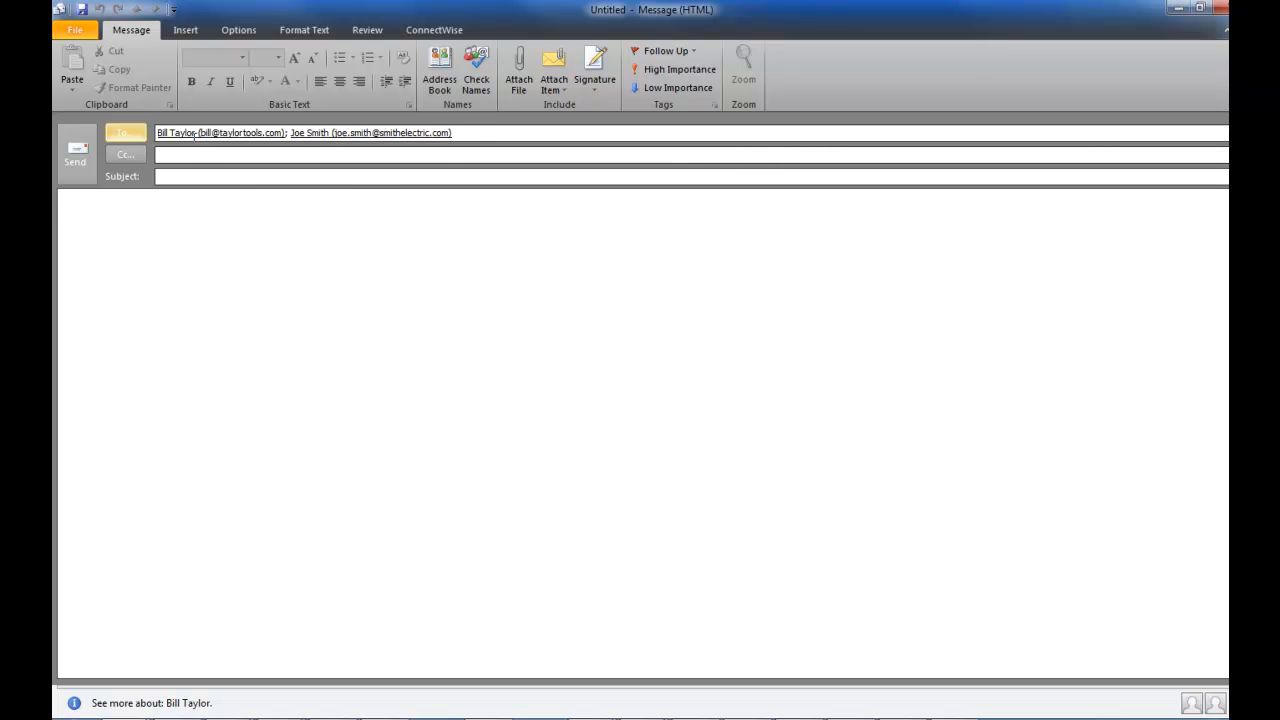
mouse_move(250, 133)
Remove the Smith Electric recipient from the To field and discard the unsent message.
left_click(471, 132)
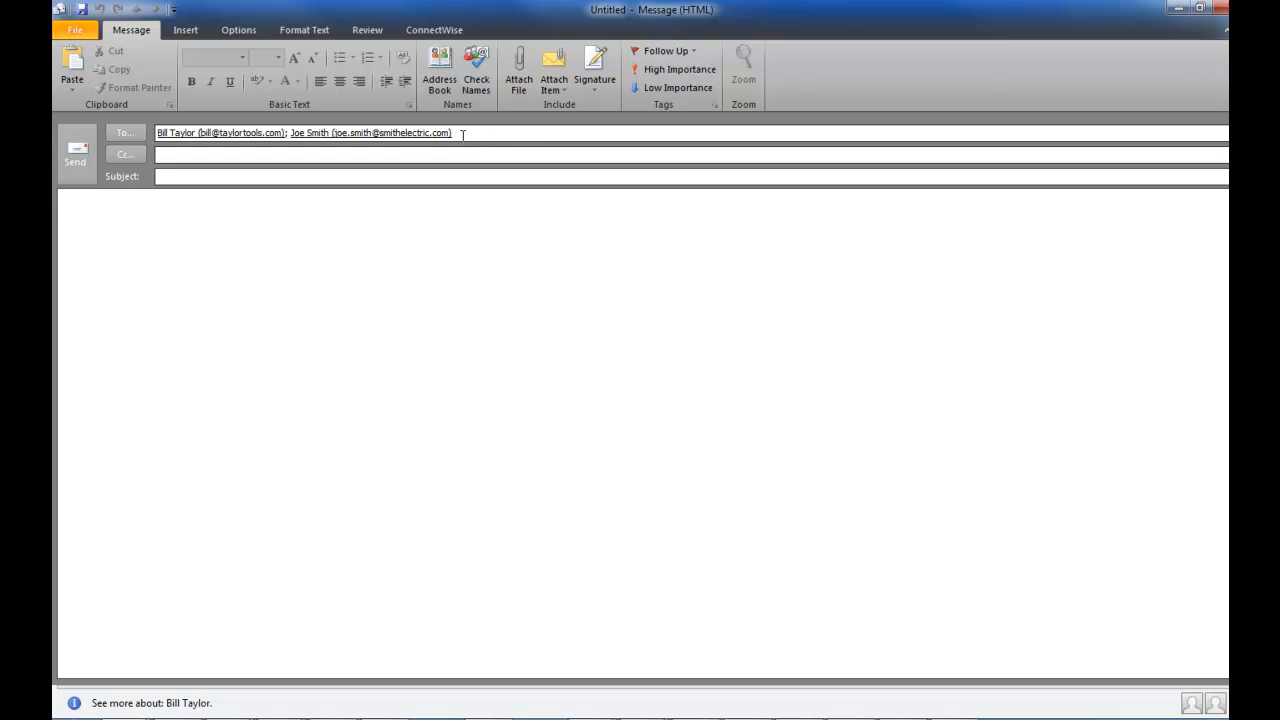
key("BackSpace")
key("BackSpace")
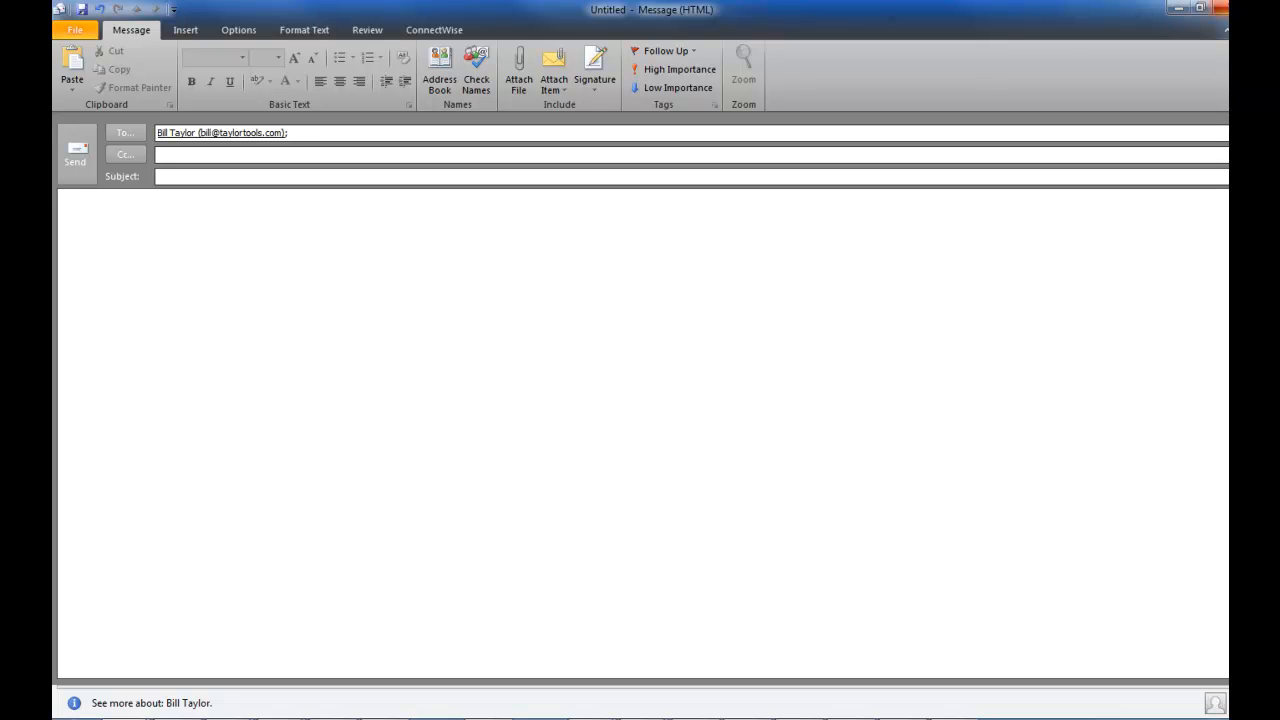
key("Escape")
left_click(660, 410)
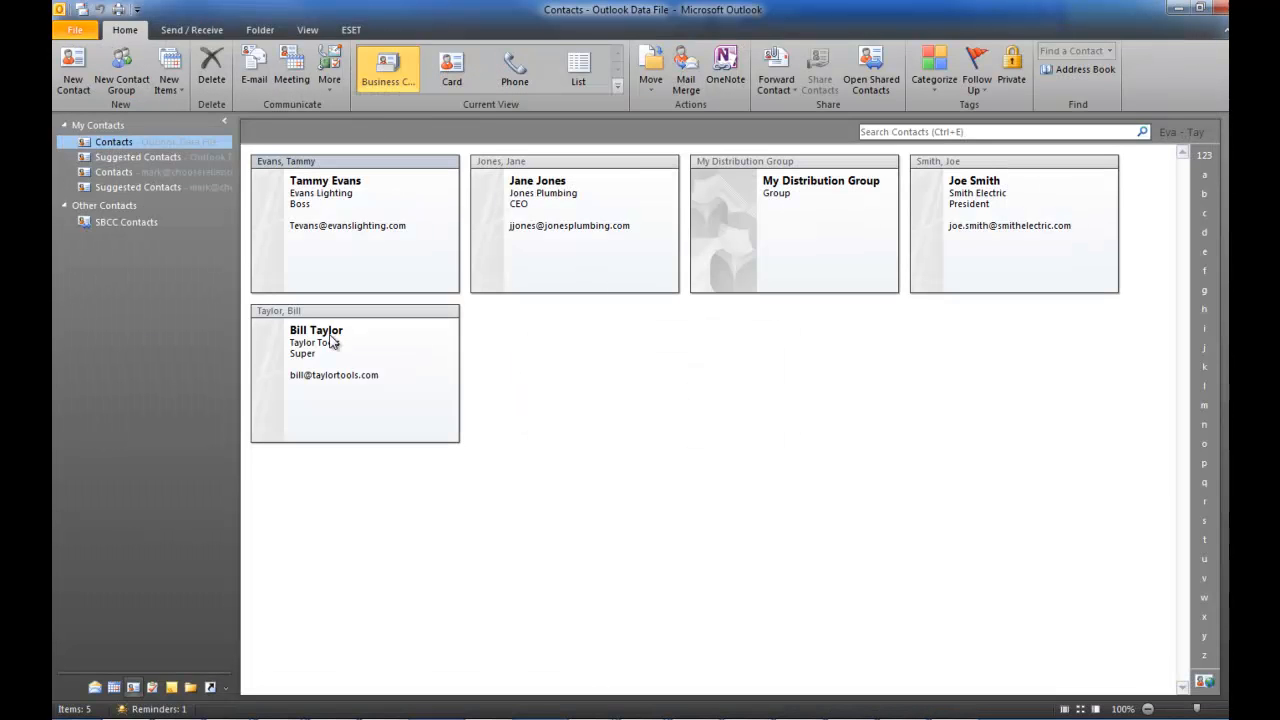
Open My Distribution Group and add the Jones Plumbing contact from the Contacts list under Other Address Books.
left_click(835, 255)
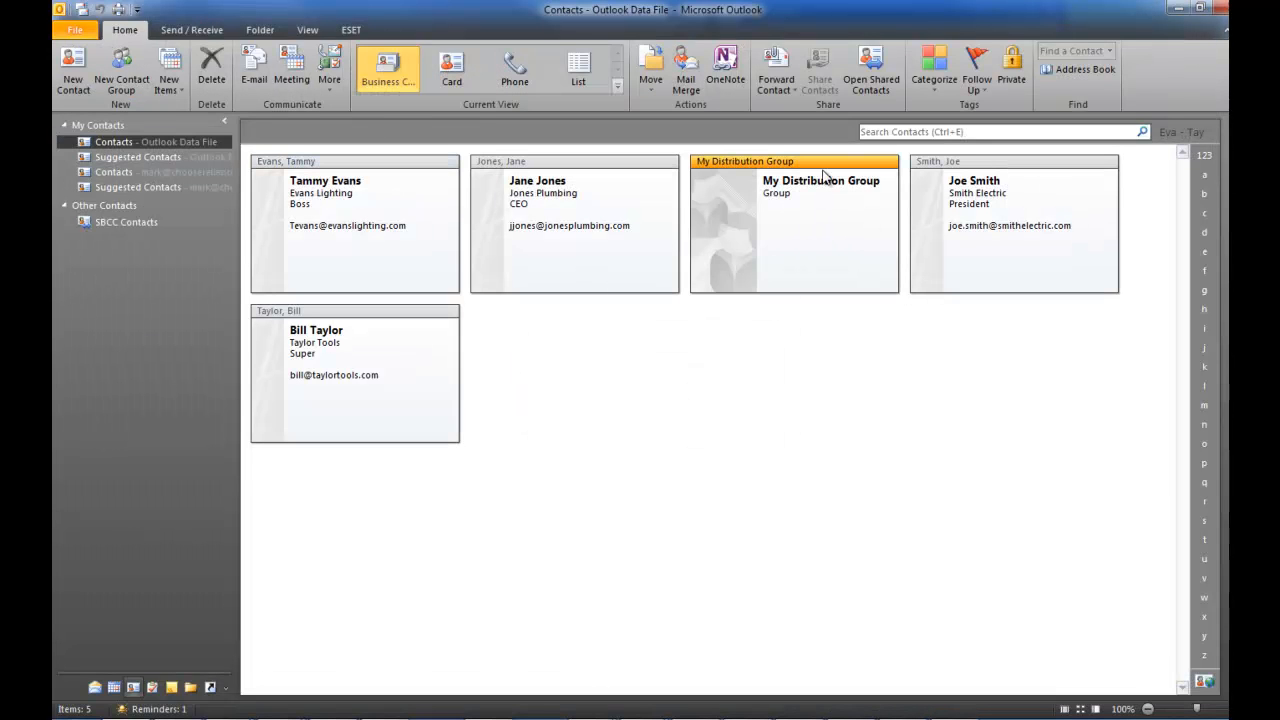
double_click(808, 230)
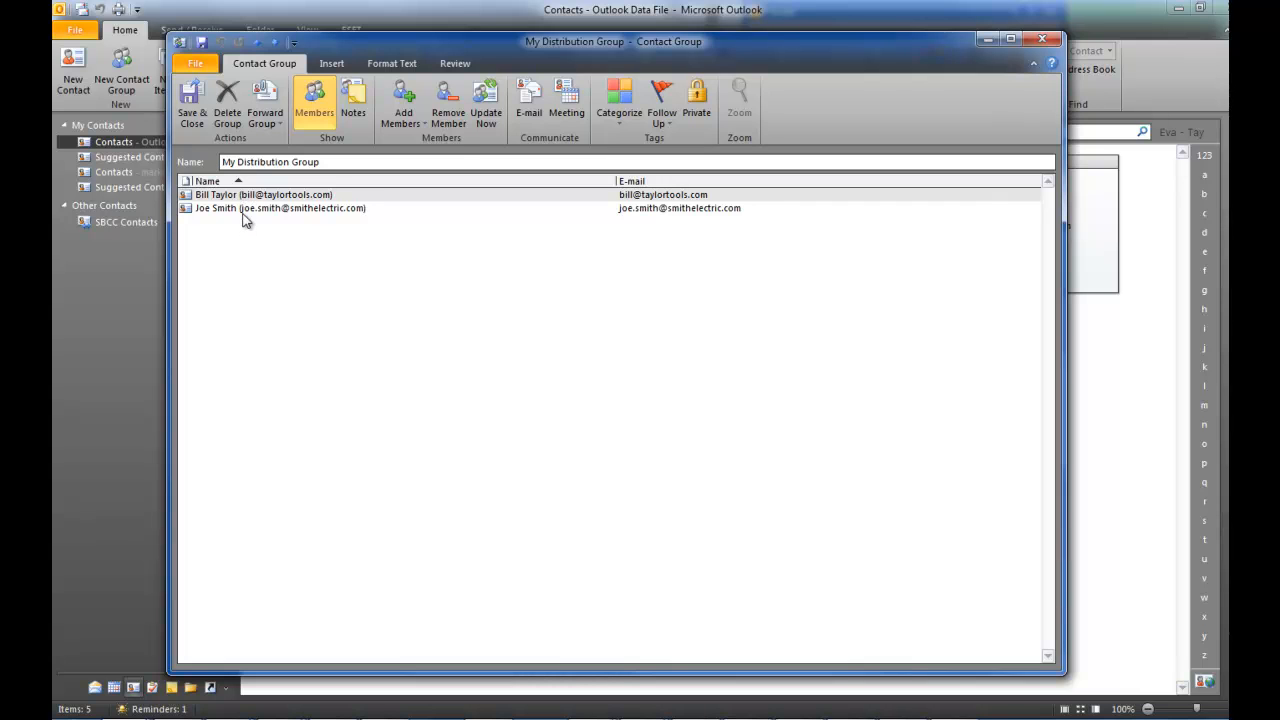
left_click(401, 118)
left_click(427, 143)
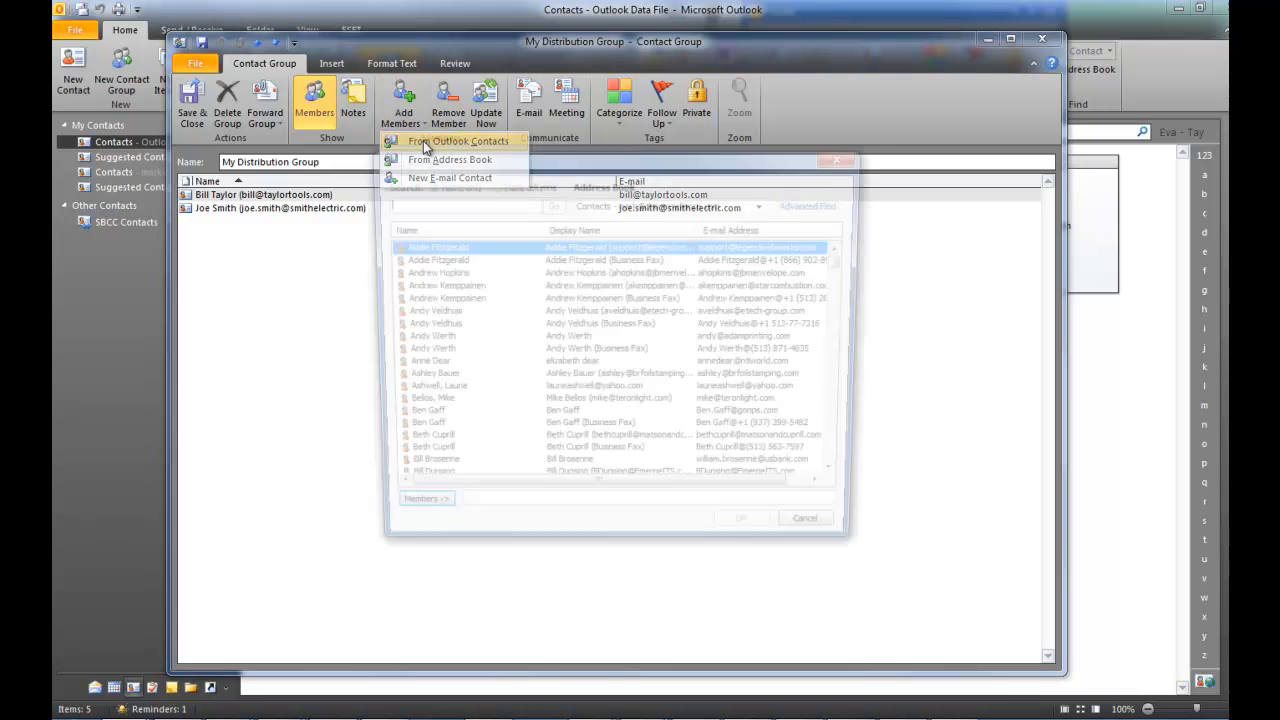
left_click(750, 203)
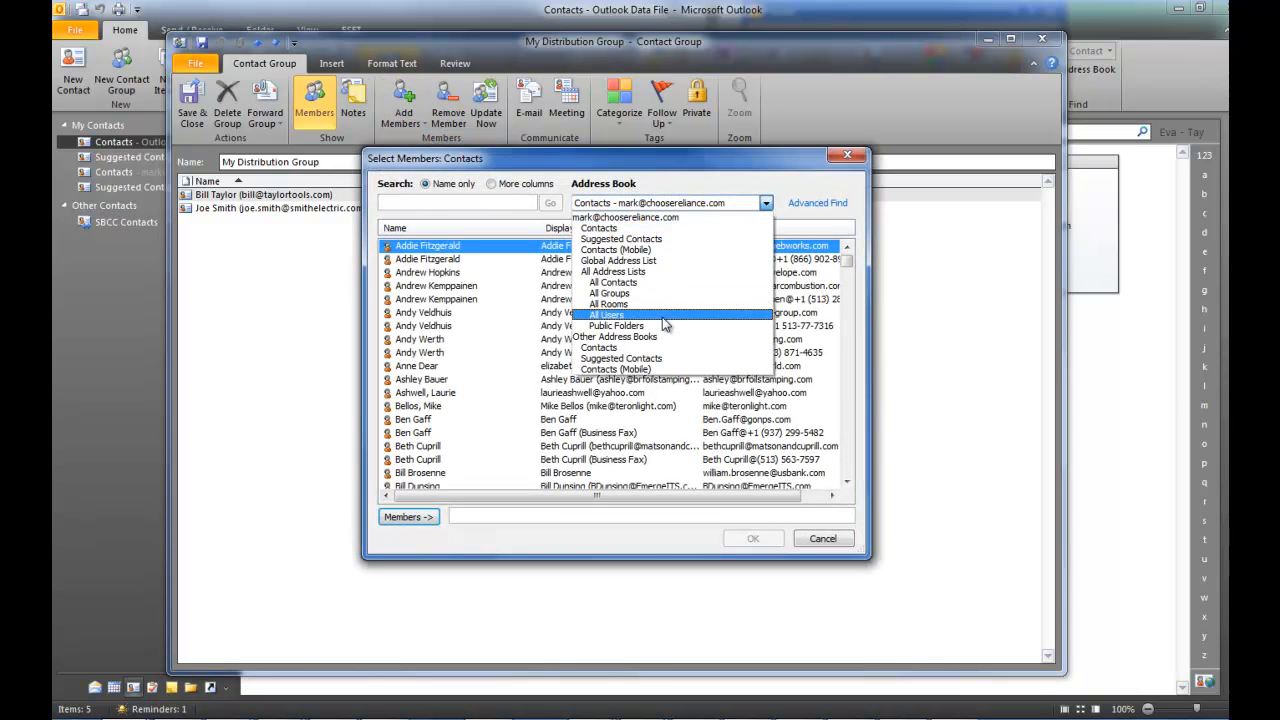
left_click(662, 347)
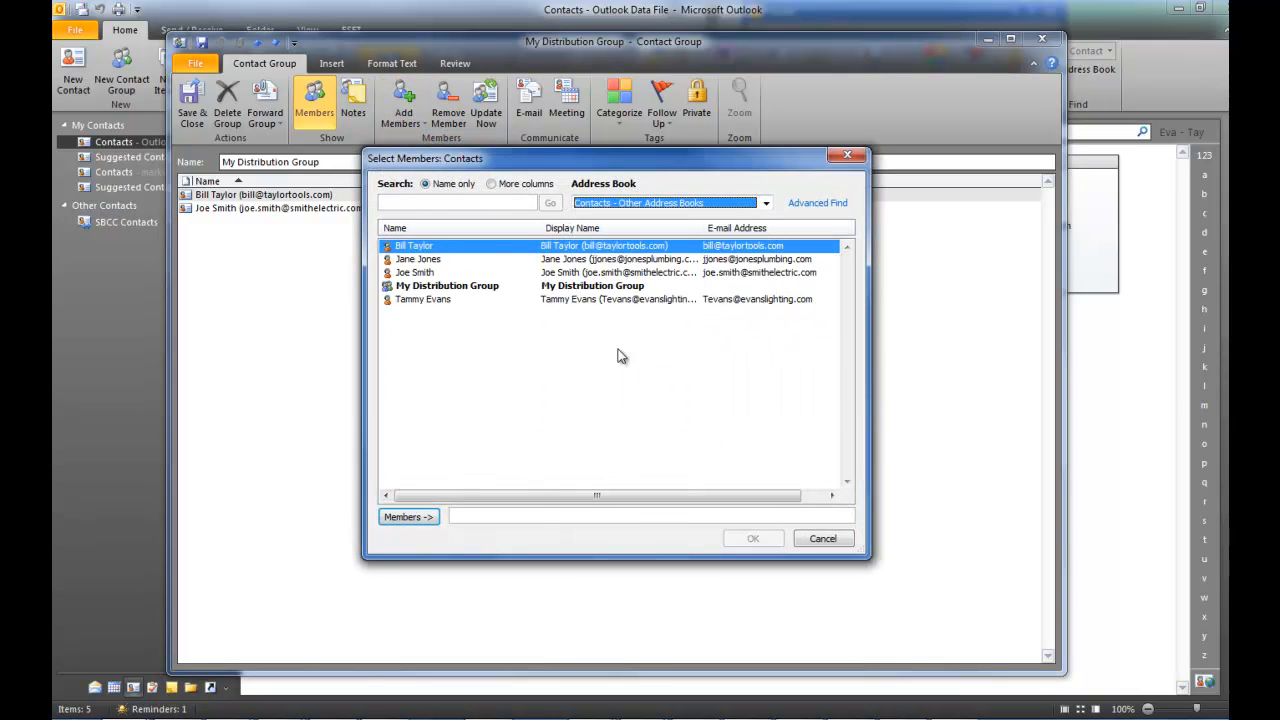
left_click(419, 261)
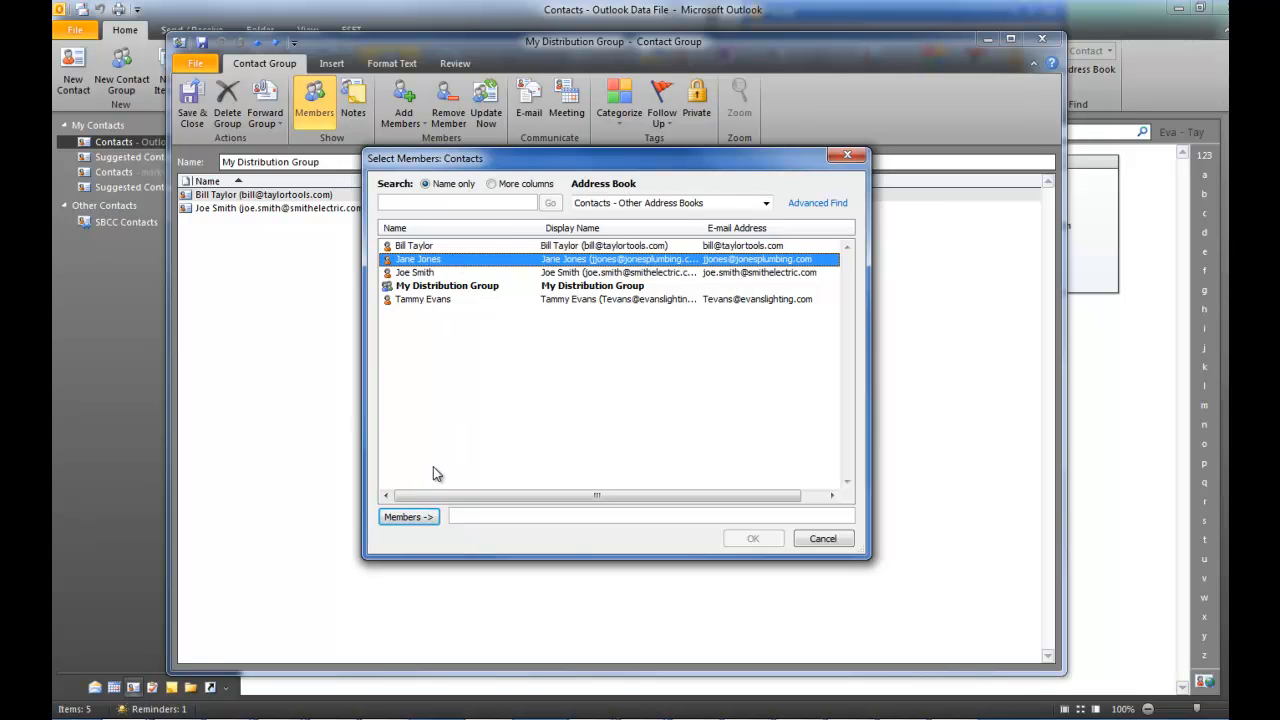
left_click(406, 517)
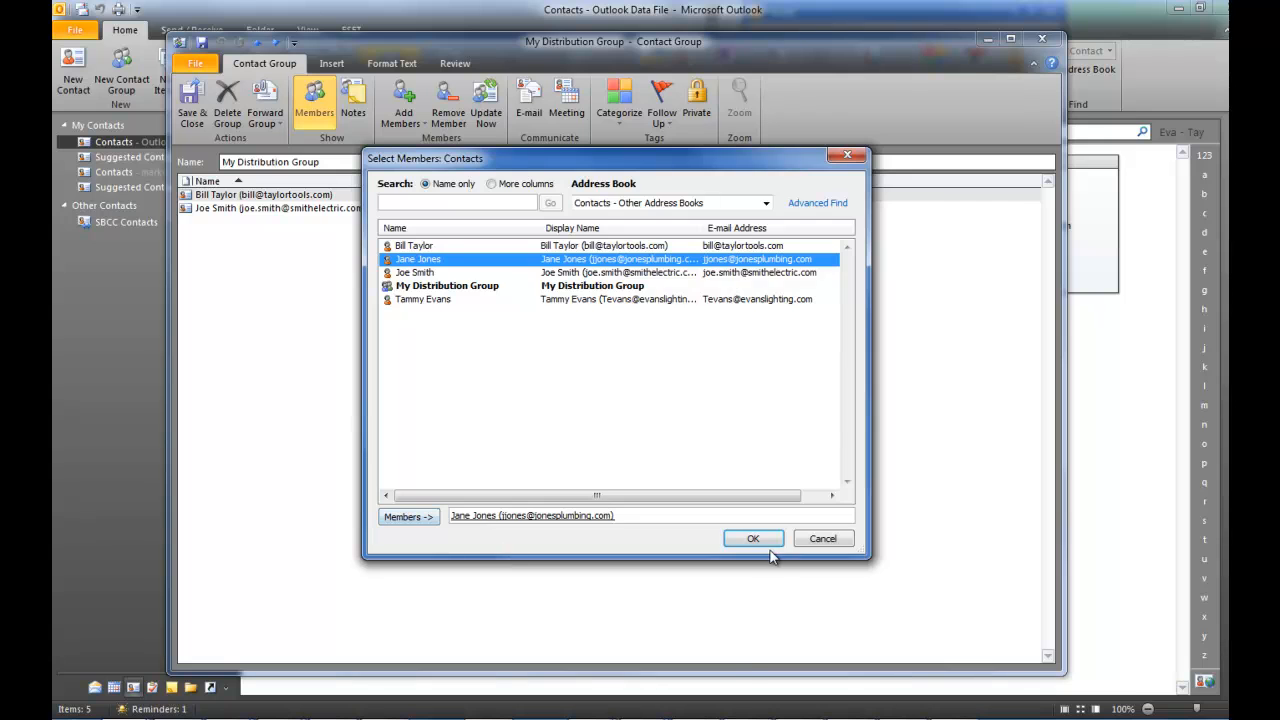
left_click(752, 538)
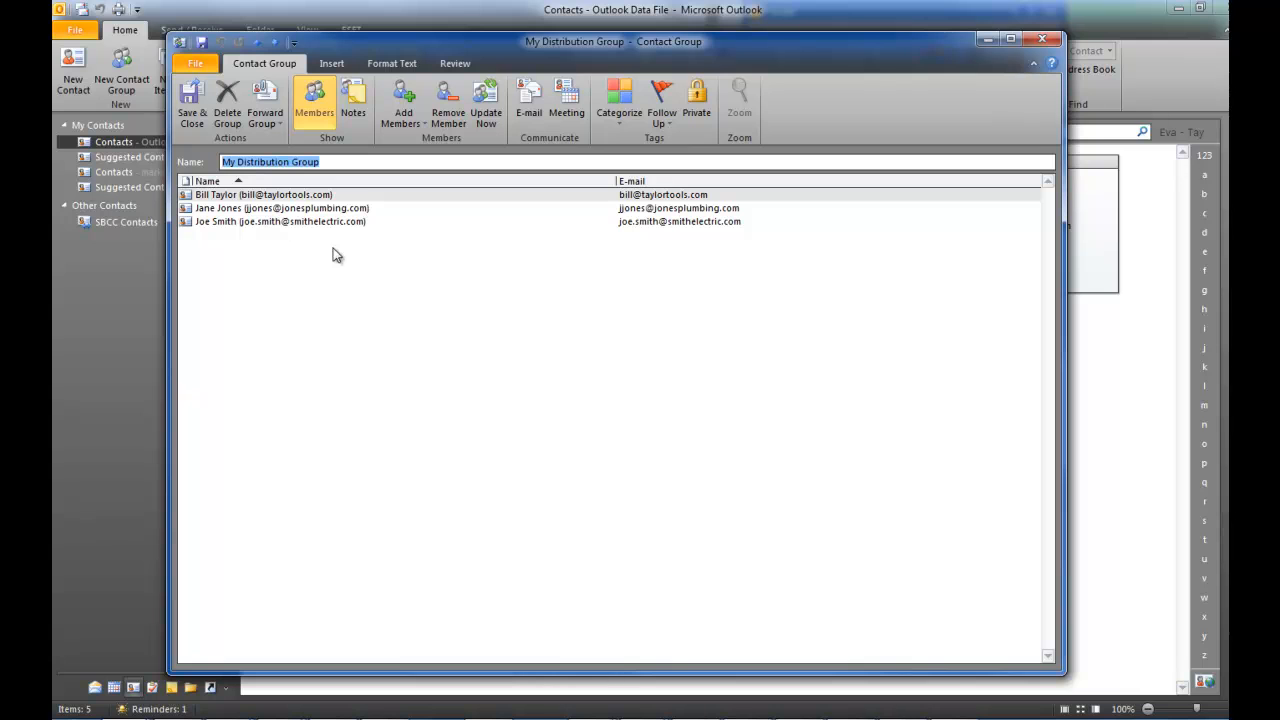
Remove the Smith Electric member from My Distribution Group.
left_click(256, 212)
left_click(247, 224)
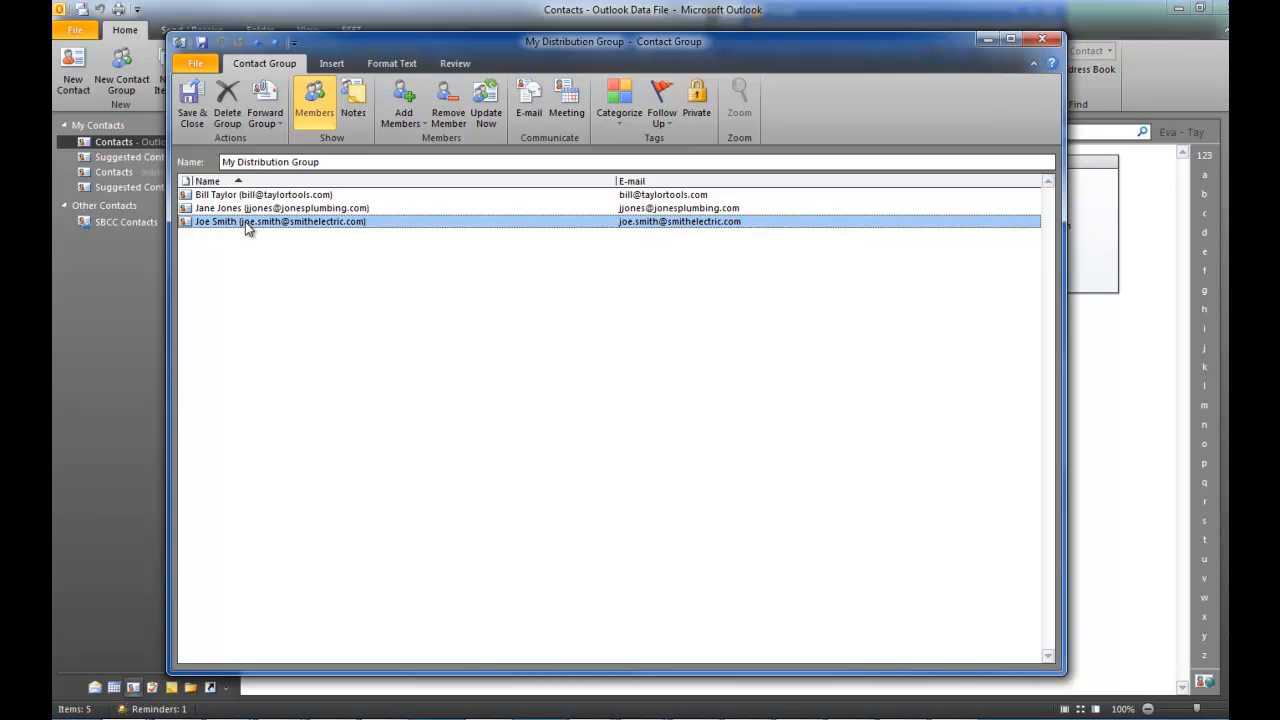
left_click(457, 120)
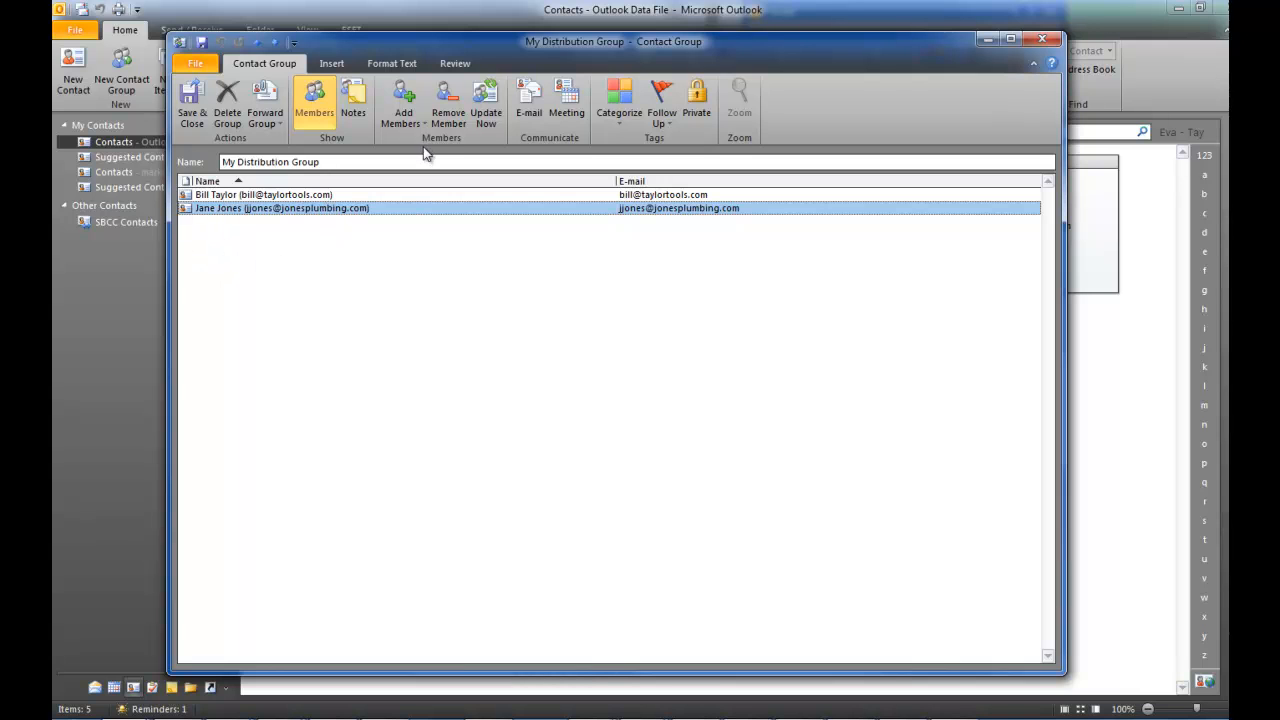
Add the Smith Electric contact back to the group from the Contacts list under Other Address Books, and save the group.
left_click(417, 116)
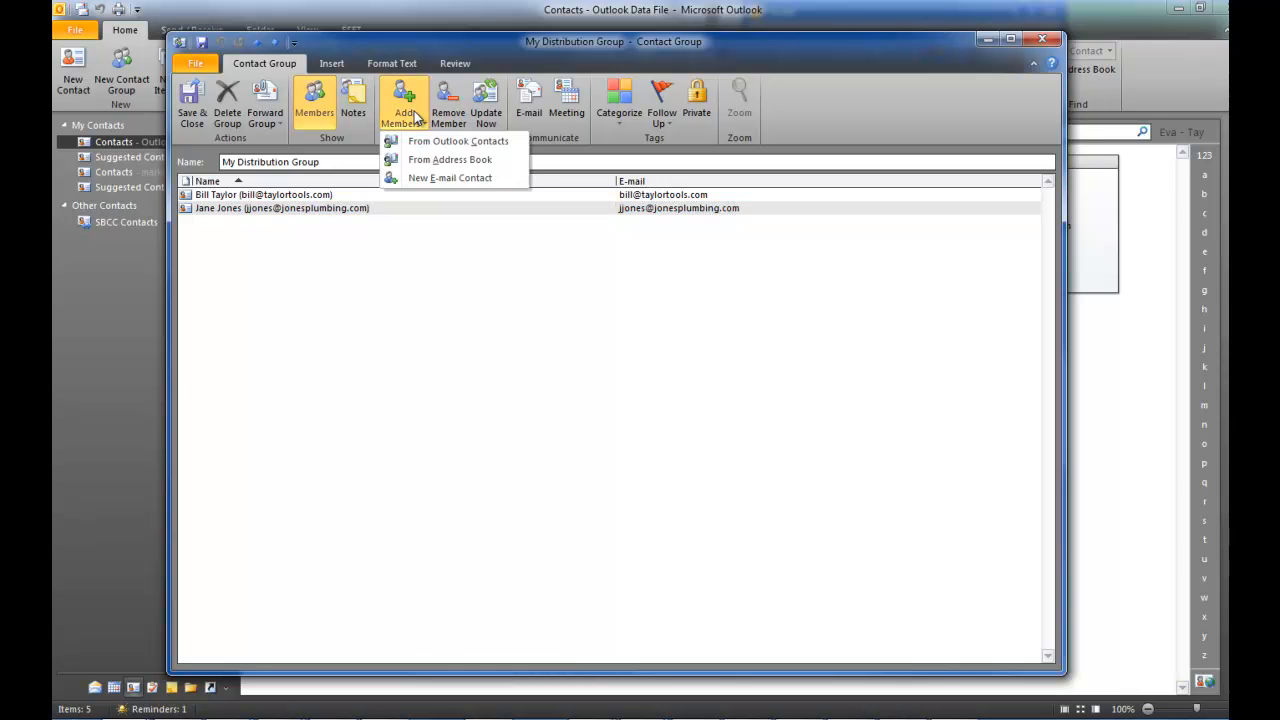
left_click(455, 142)
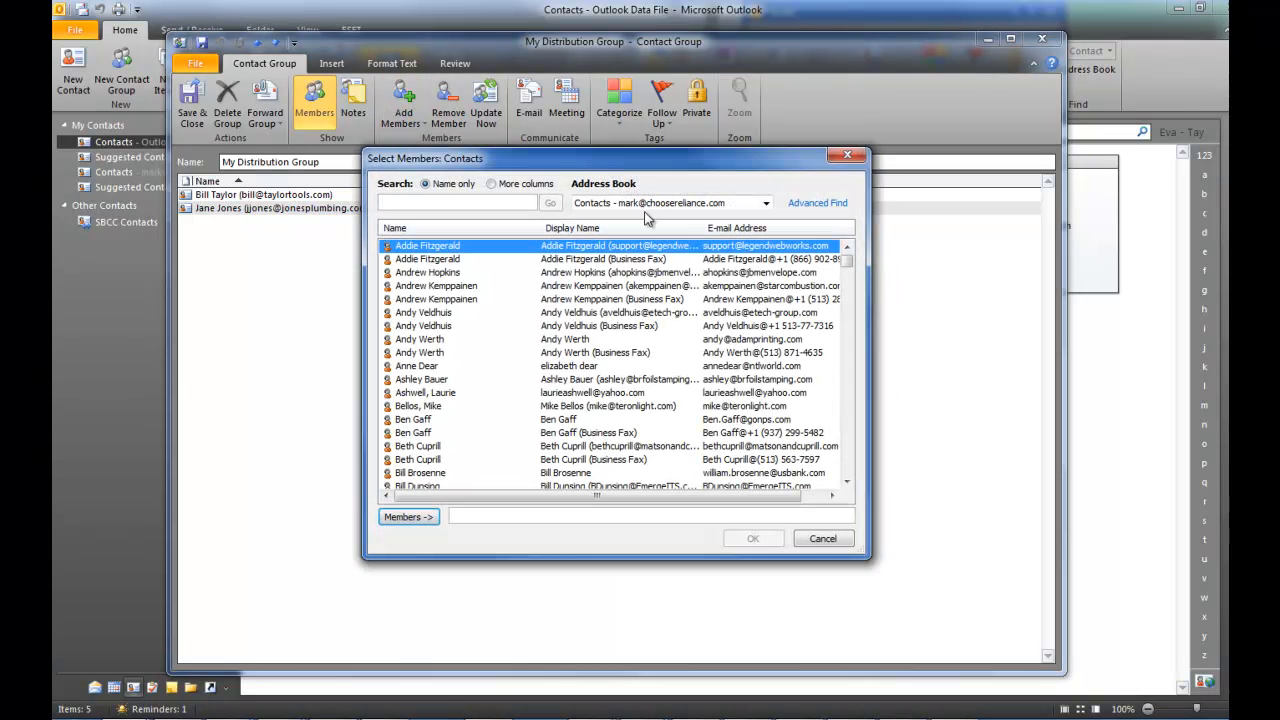
left_click(646, 205)
left_click(637, 352)
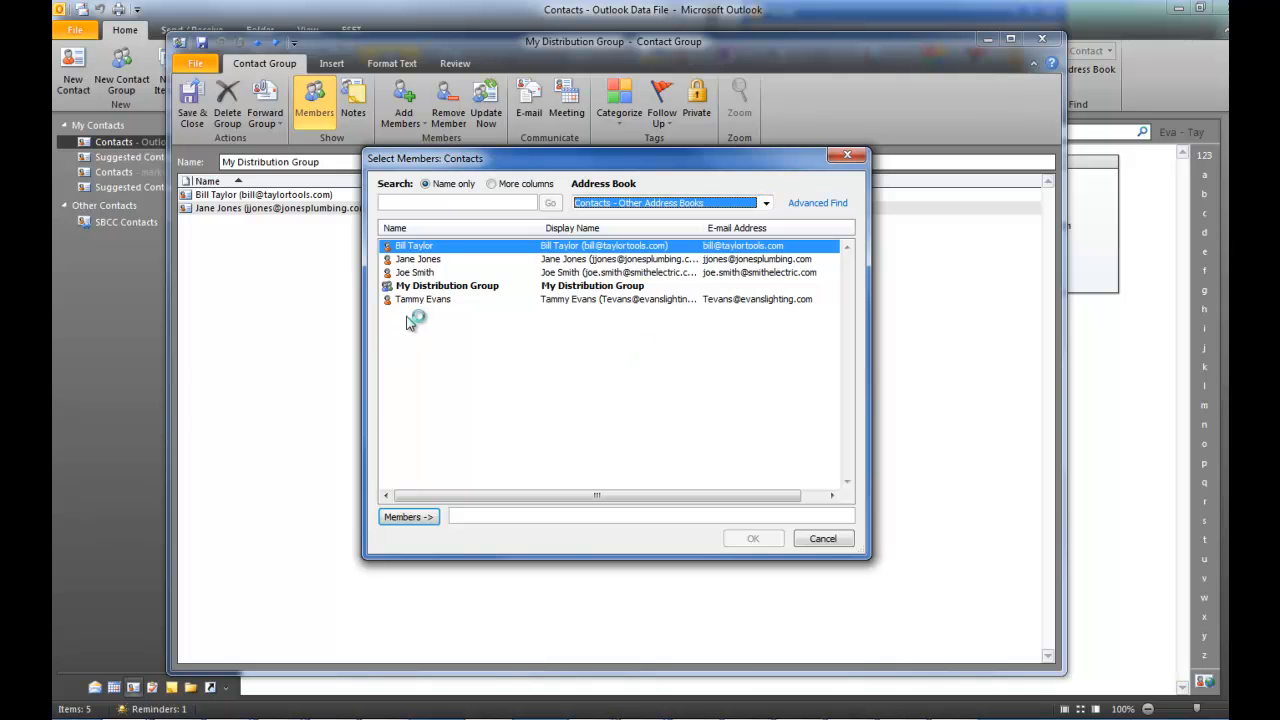
left_click(425, 272)
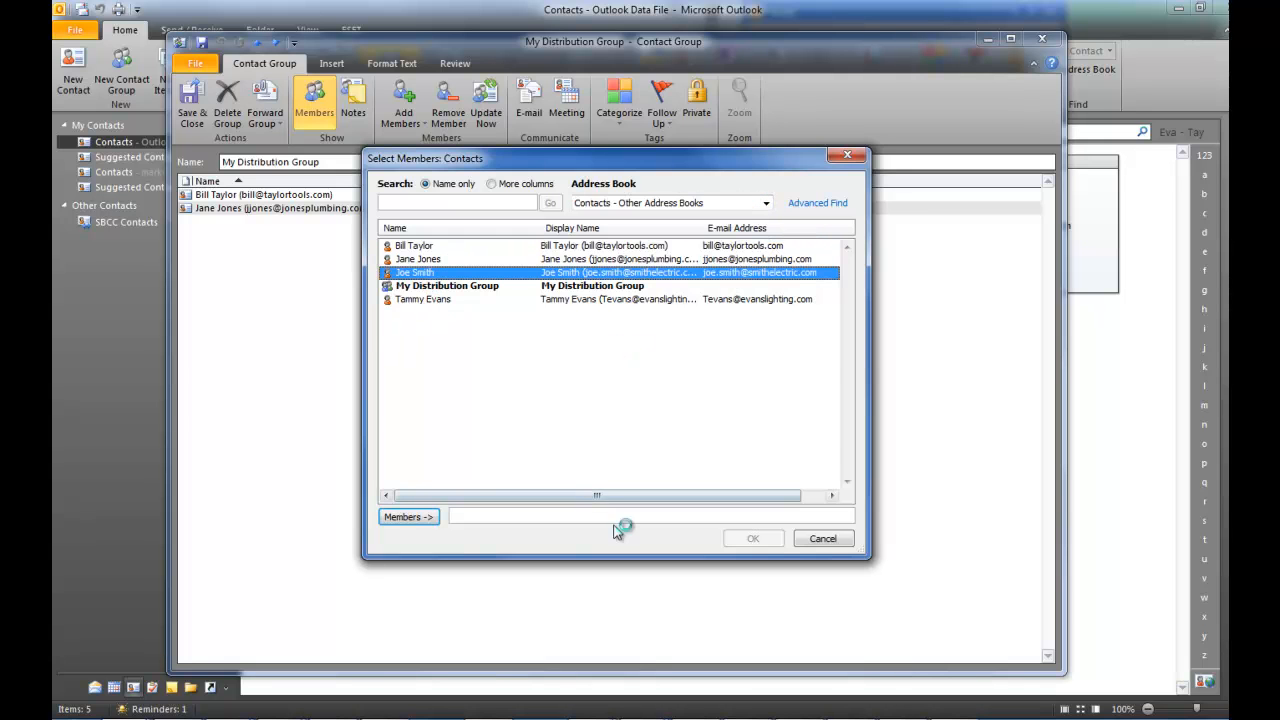
left_click(387, 517)
left_click(753, 538)
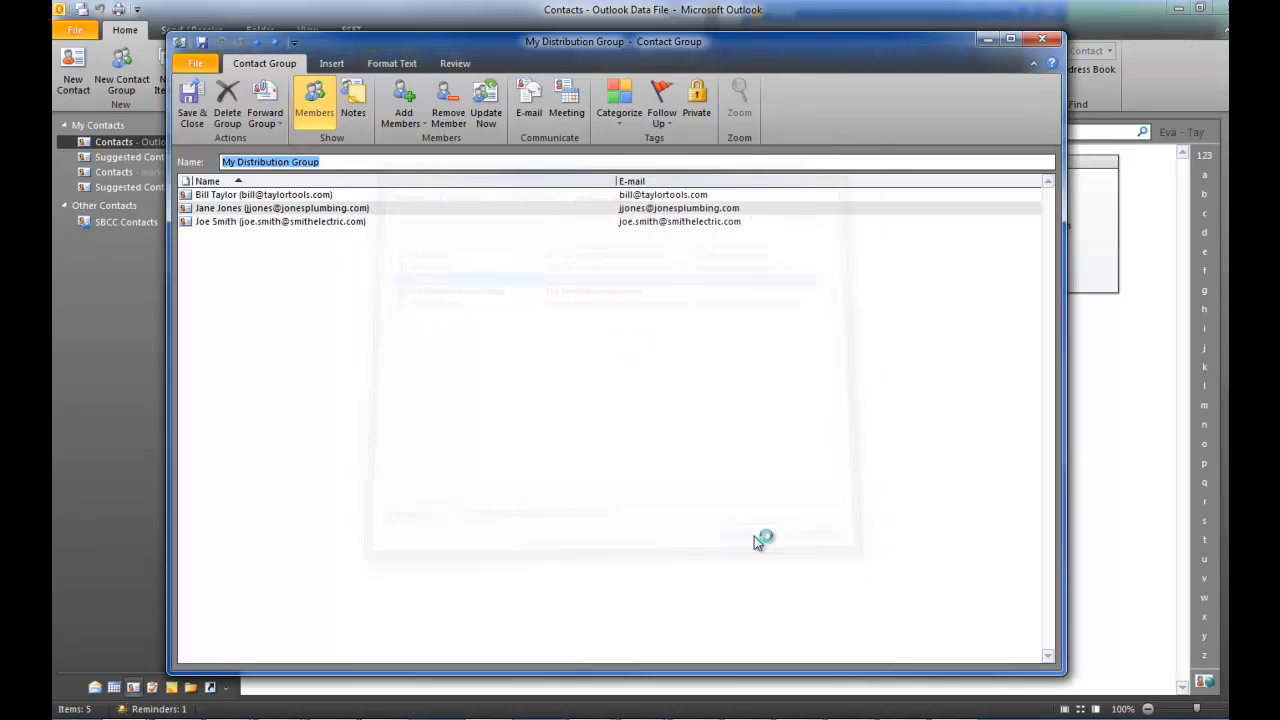
left_click(191, 103)
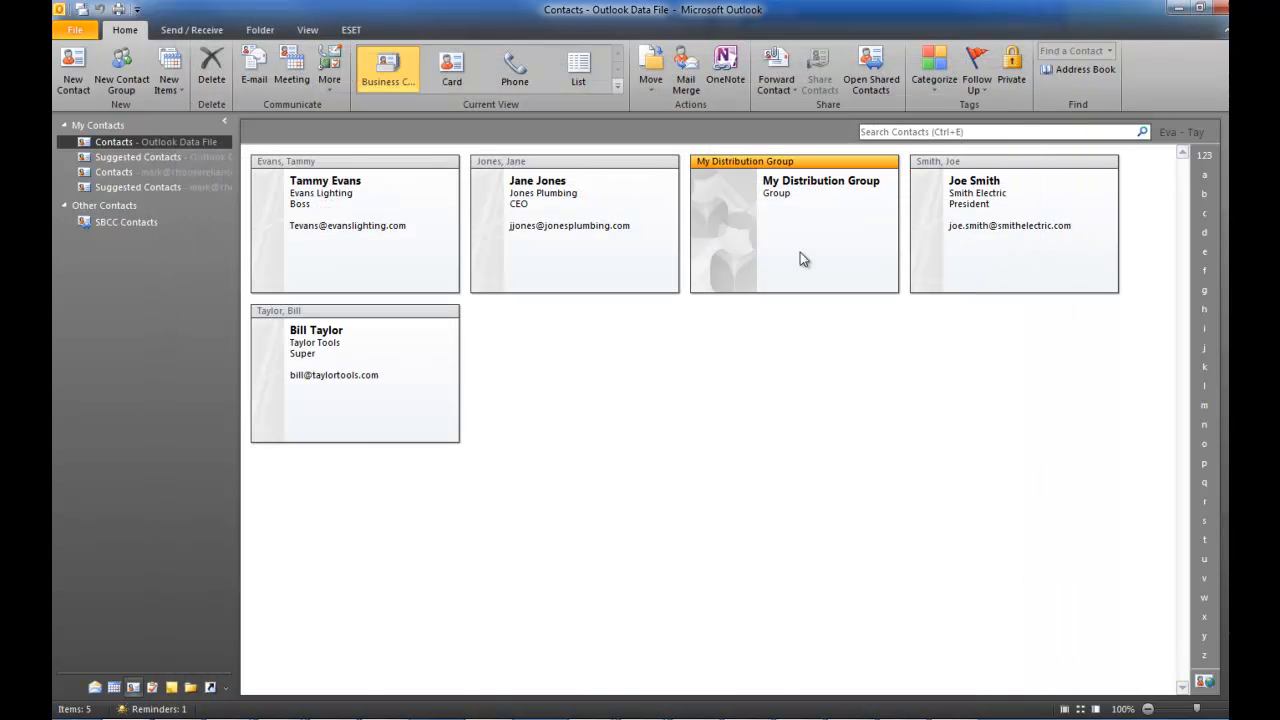